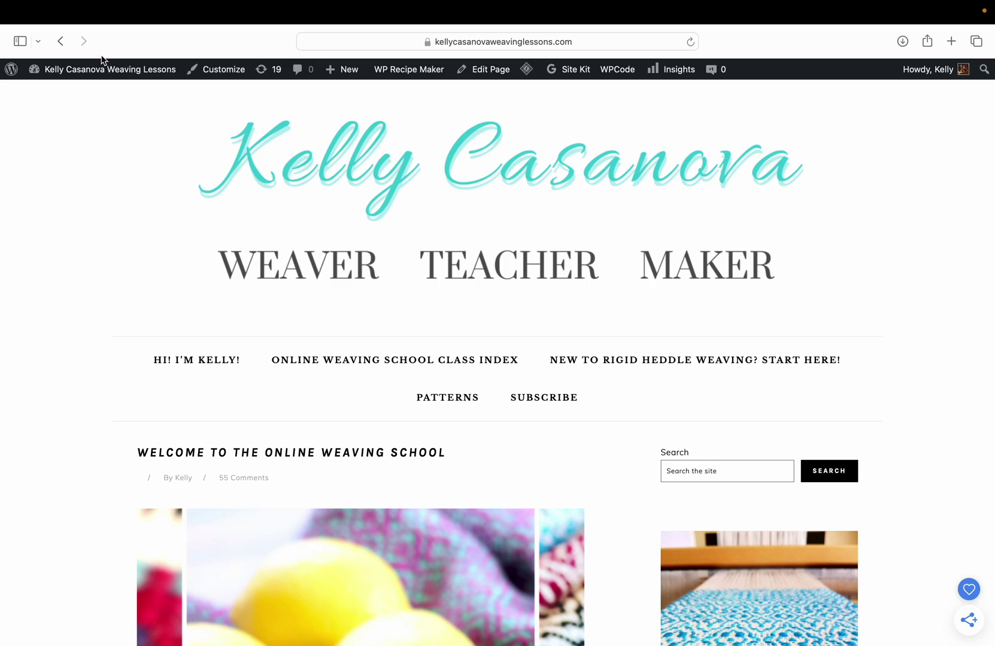
Find the Rigid Heddle Loom Warp & Weft Calculator post on the home page and open it.
{"action": "scroll", "coordinate": [196, 225], "scroll_direction": "down", "scroll_amount": 1}
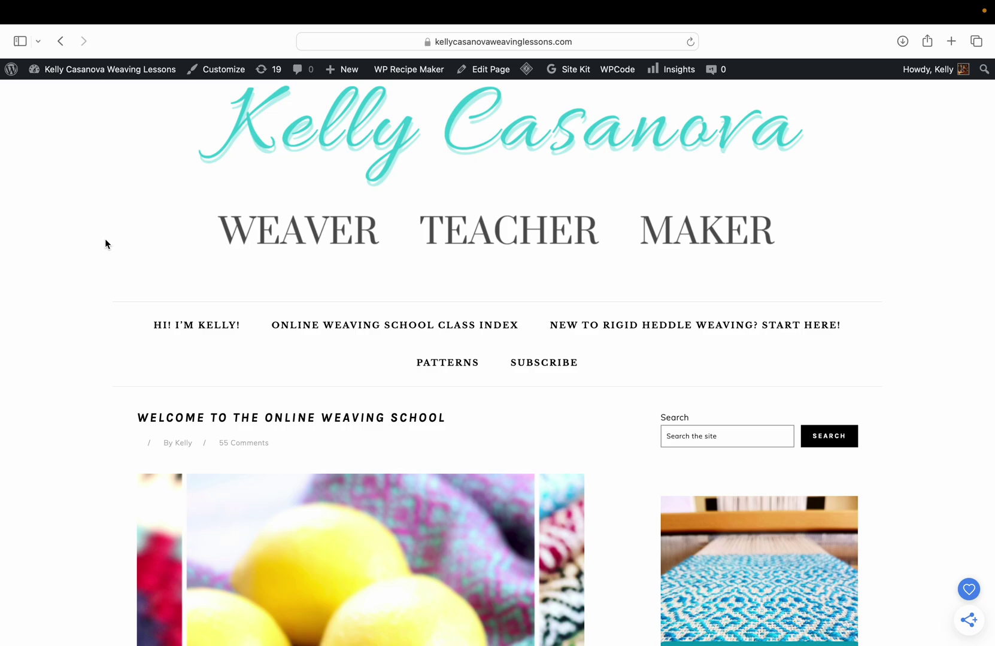
{"action": "mouse_move", "coordinate": [429, 10]}
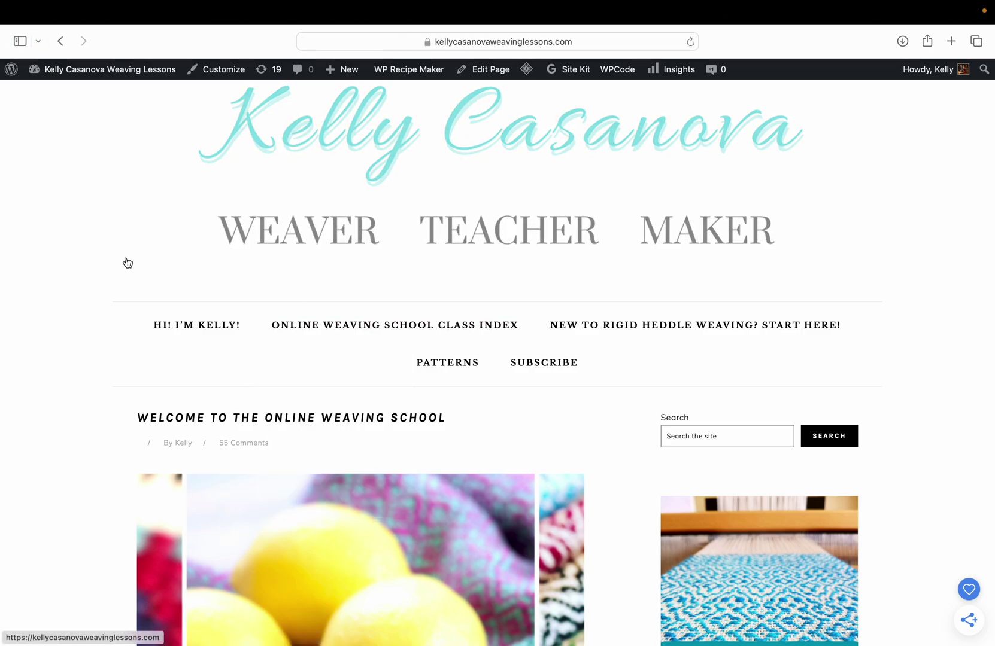
{"action": "scroll", "coordinate": [177, 333], "scroll_direction": "down", "scroll_amount": 2}
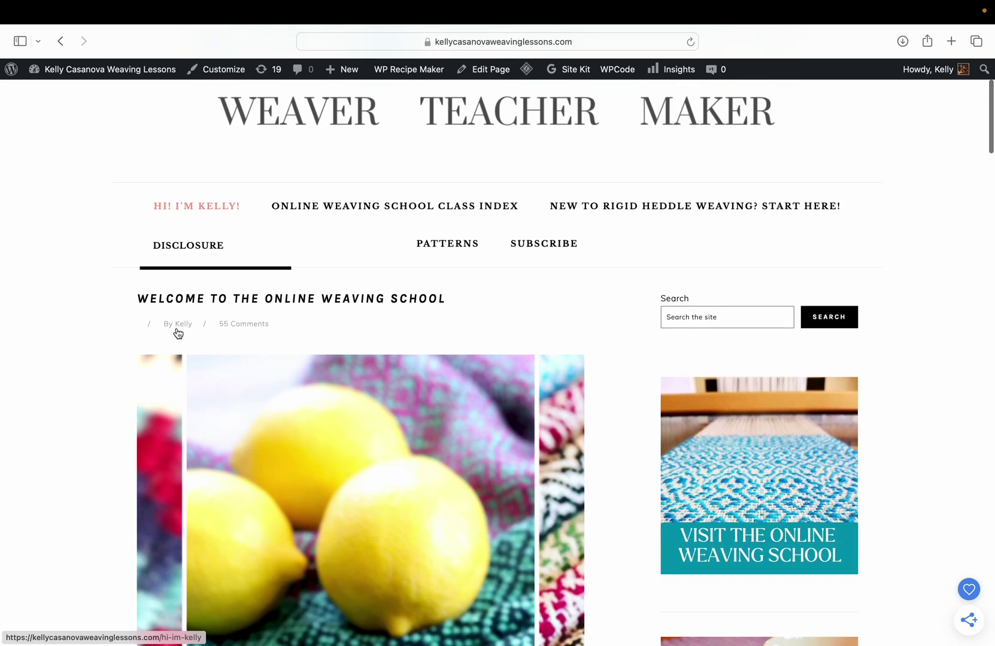
{"action": "scroll", "coordinate": [178, 333], "scroll_direction": "down", "scroll_amount": 10}
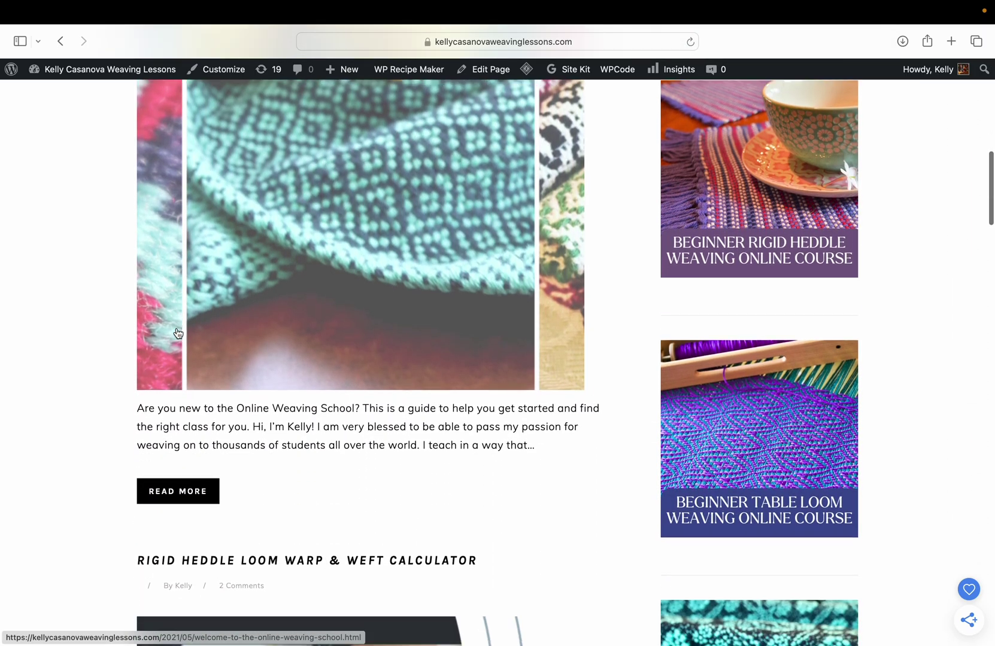
{"action": "scroll", "coordinate": [178, 333], "scroll_direction": "down", "scroll_amount": 5}
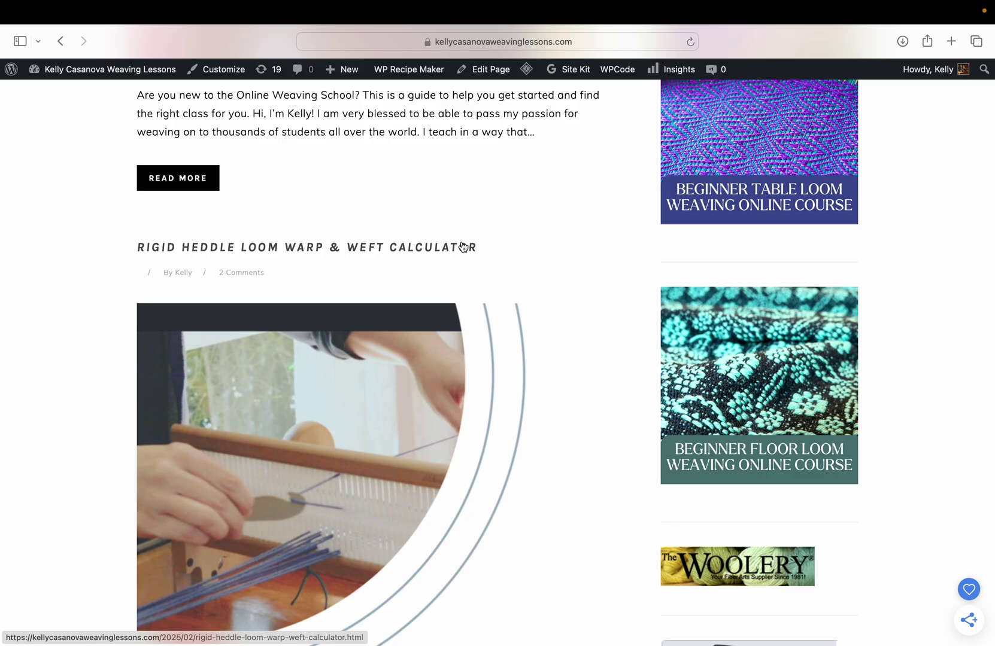
{"action": "scroll", "coordinate": [462, 245], "scroll_direction": "up", "scroll_amount": 2}
{"action": "scroll", "coordinate": [461, 245], "scroll_direction": "down", "scroll_amount": 2}
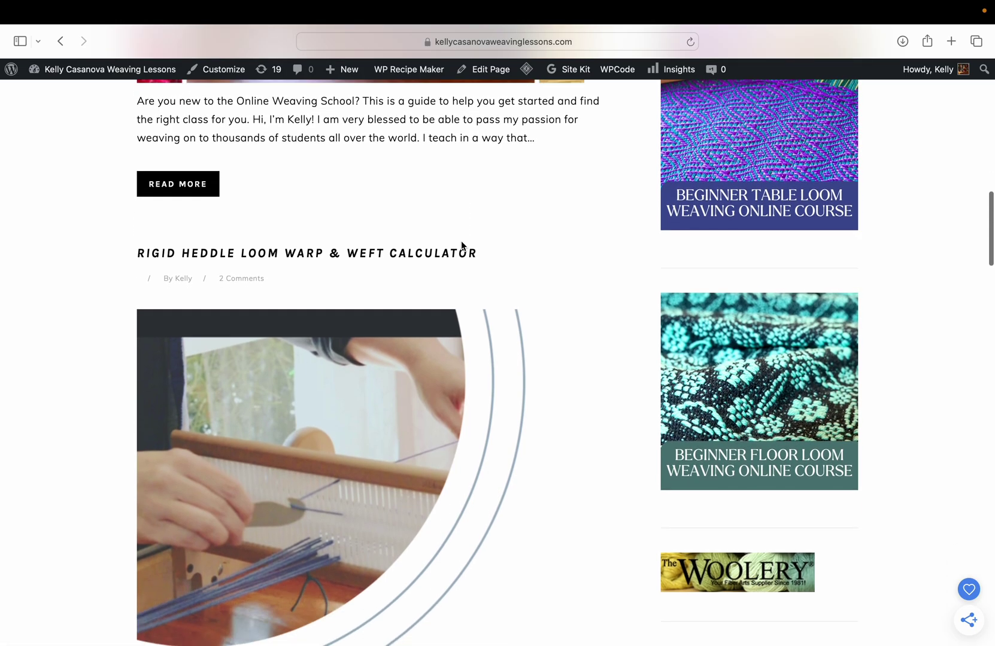
{"action": "scroll", "coordinate": [460, 245], "scroll_direction": "down", "scroll_amount": 1}
{"action": "scroll", "coordinate": [461, 245], "scroll_direction": "up", "scroll_amount": 10}
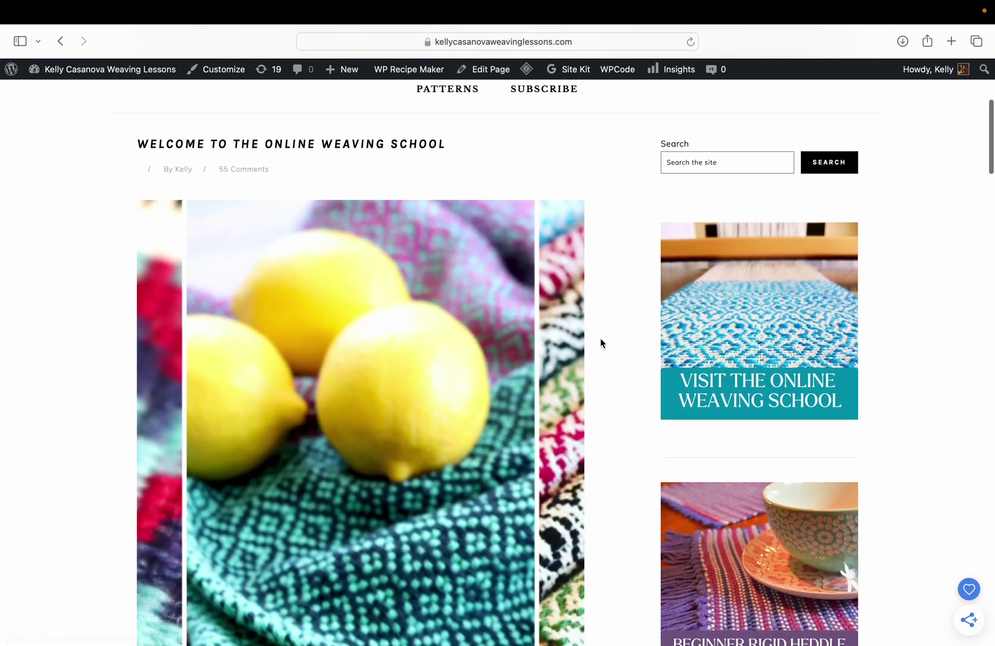
{"action": "scroll", "coordinate": [600, 343], "scroll_direction": "up", "scroll_amount": 1}
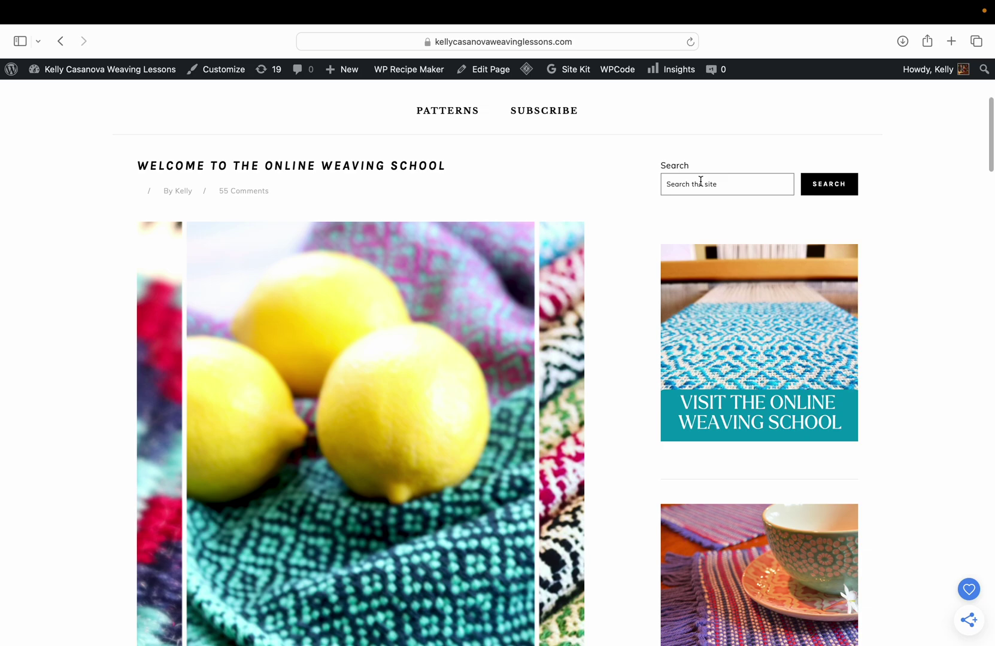
{"action": "scroll", "coordinate": [516, 491], "scroll_direction": "down", "scroll_amount": 10}
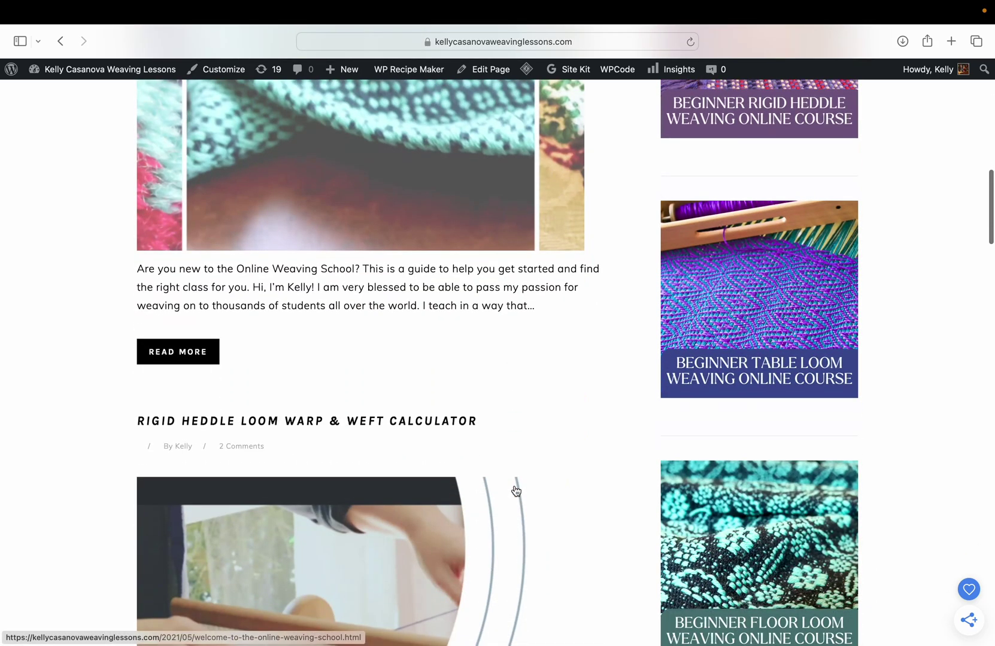
{"action": "scroll", "coordinate": [515, 492], "scroll_direction": "down", "scroll_amount": 3}
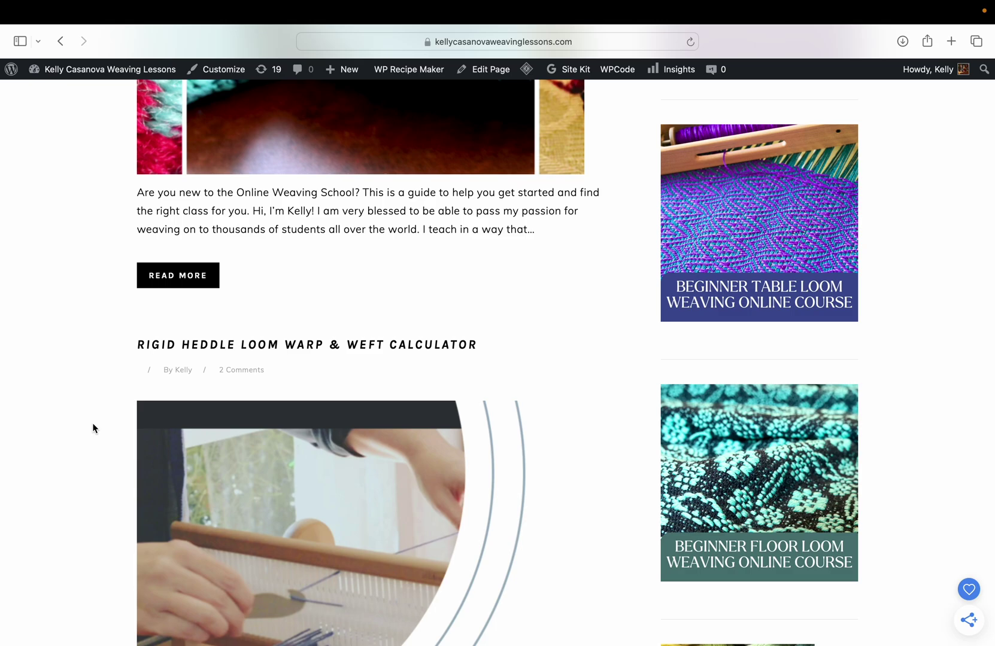
{"action": "scroll", "coordinate": [106, 410], "scroll_direction": "down", "scroll_amount": 4}
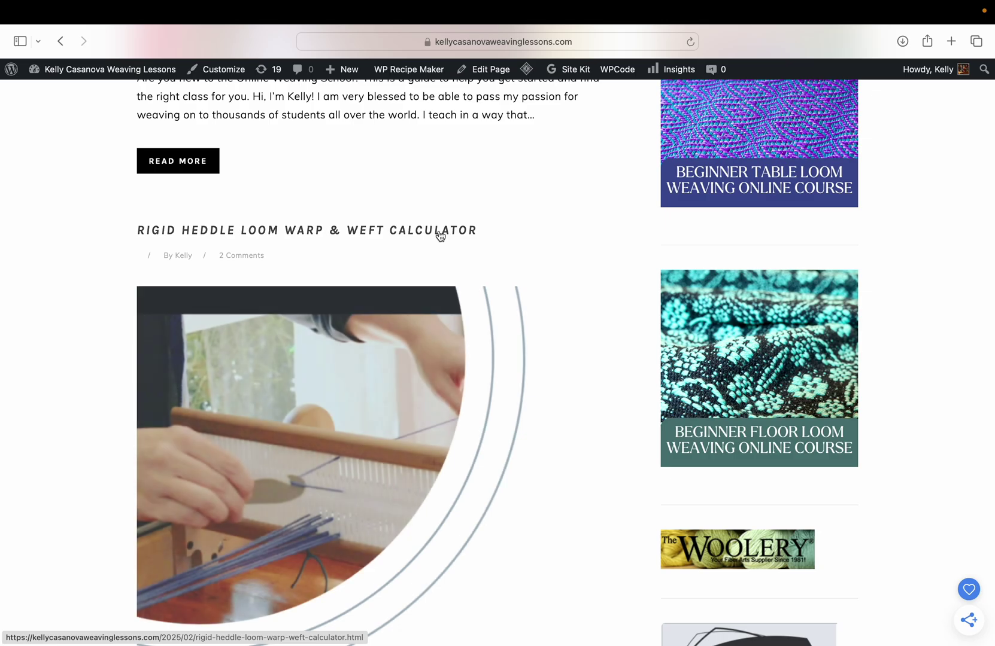
{"action": "left_click", "coordinate": [440, 231]}
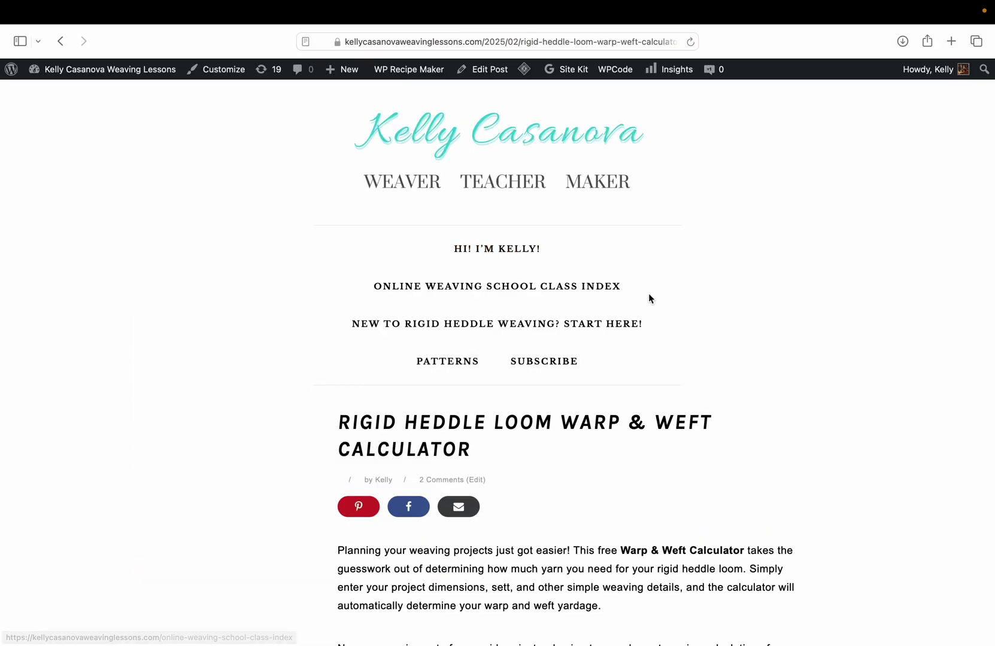
Set the desired off-loom width to 12 inches in the calculator's Width Calculation section.
{"action": "scroll", "coordinate": [648, 295], "scroll_direction": "down", "scroll_amount": 10}
{"action": "scroll", "coordinate": [648, 294], "scroll_direction": "down", "scroll_amount": 1}
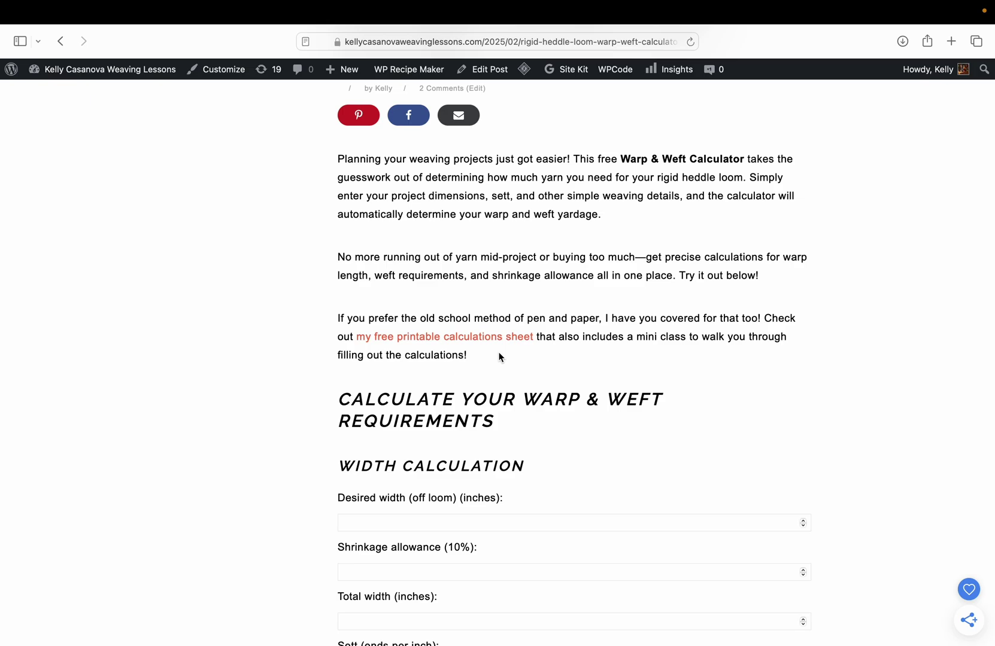
{"action": "scroll", "coordinate": [499, 357], "scroll_direction": "down", "scroll_amount": 5}
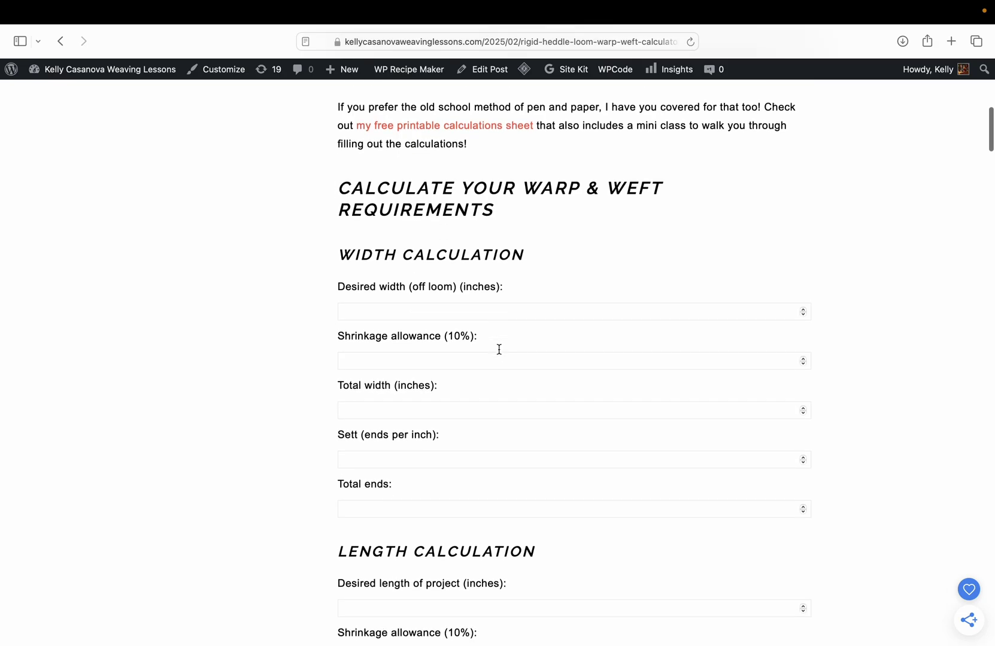
{"action": "scroll", "coordinate": [498, 353], "scroll_direction": "down", "scroll_amount": 3}
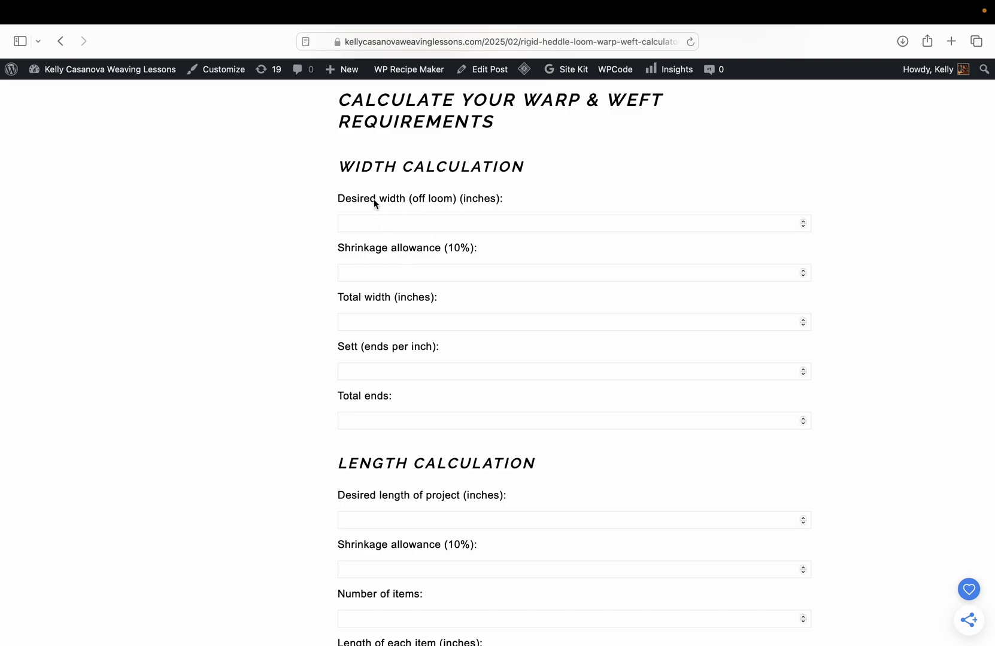
{"action": "left_click", "coordinate": [416, 222]}
{"action": "type", "text": "12"}
Set the sett to 7.5 ends per inch in the Width Calculation section.
{"action": "scroll", "coordinate": [402, 256], "scroll_direction": "down", "scroll_amount": 1}
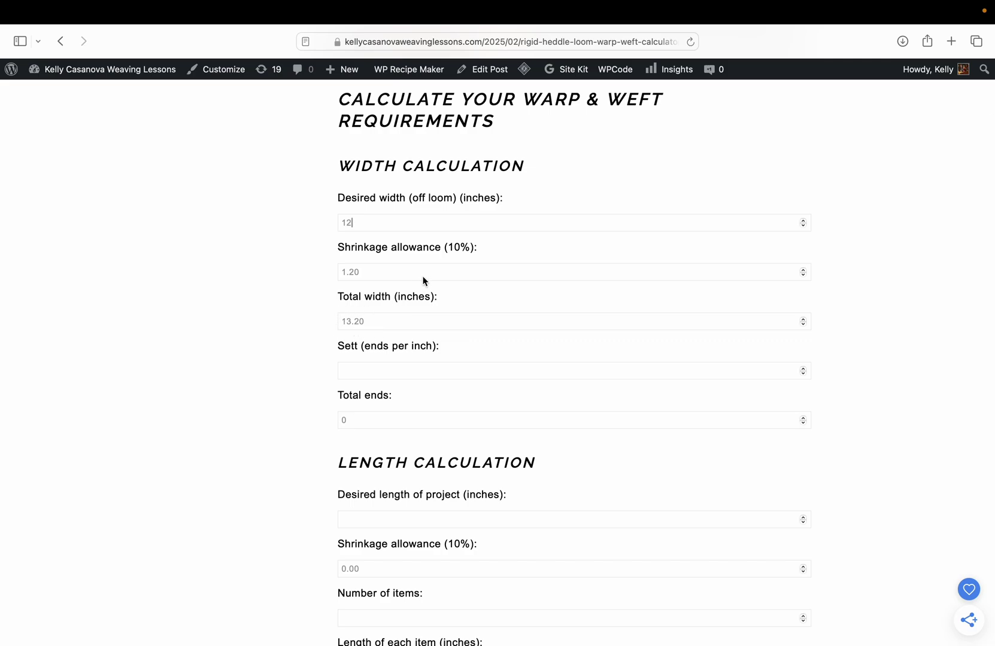
{"action": "scroll", "coordinate": [397, 296], "scroll_direction": "down", "scroll_amount": 1}
{"action": "scroll", "coordinate": [398, 301], "scroll_direction": "down", "scroll_amount": 2}
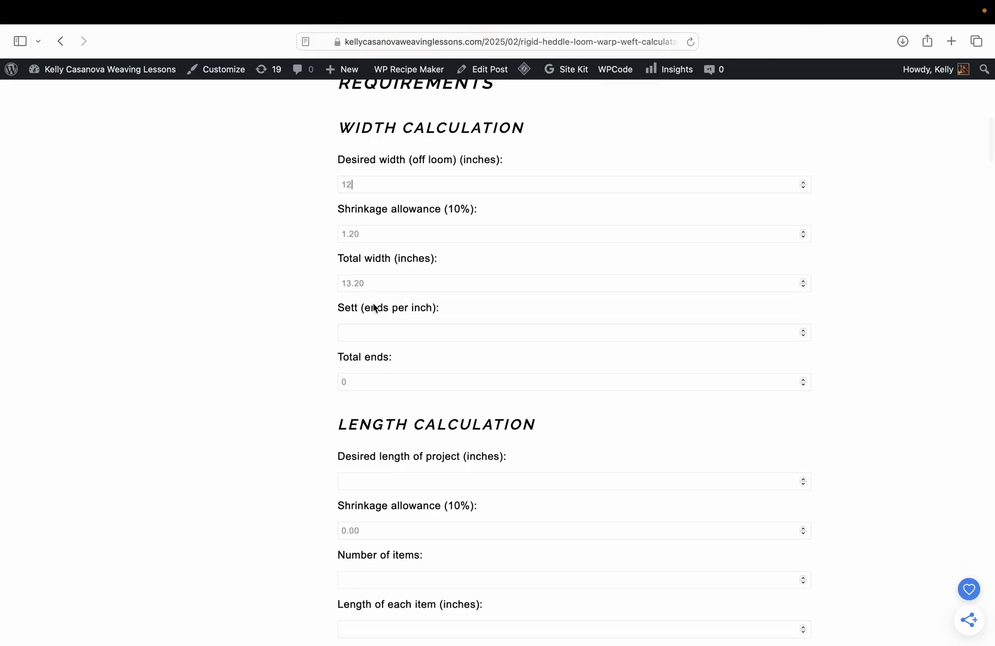
{"action": "scroll", "coordinate": [373, 309], "scroll_direction": "down", "scroll_amount": 1}
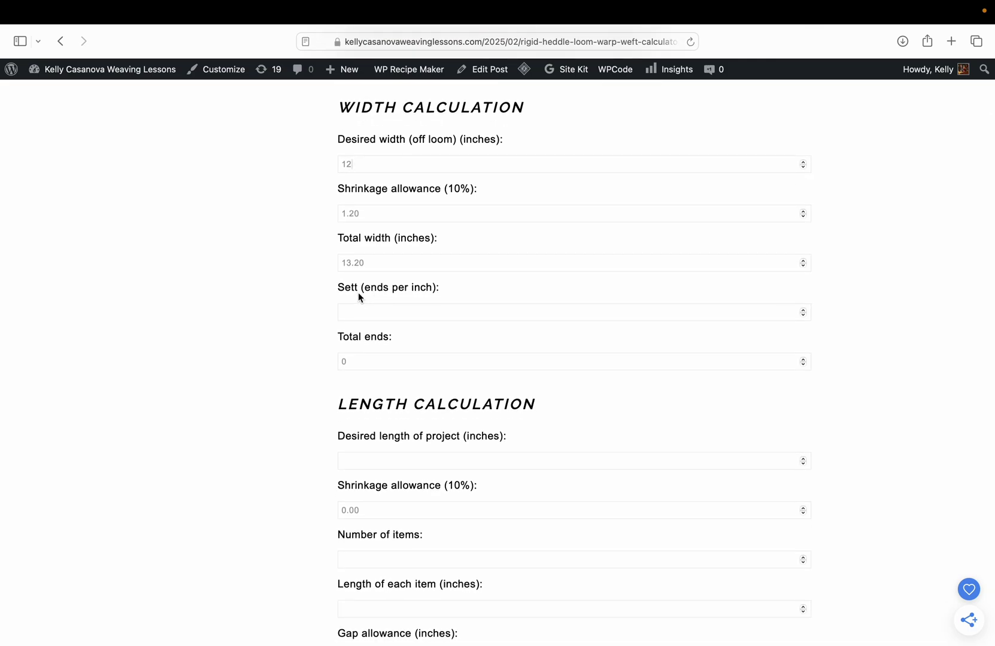
{"action": "left_click", "coordinate": [425, 307]}
{"action": "type", "text": "7.5"}
Set the desired length of the project to 65 inches in the Length Calculation section.
{"action": "scroll", "coordinate": [427, 310], "scroll_direction": "down", "scroll_amount": 1}
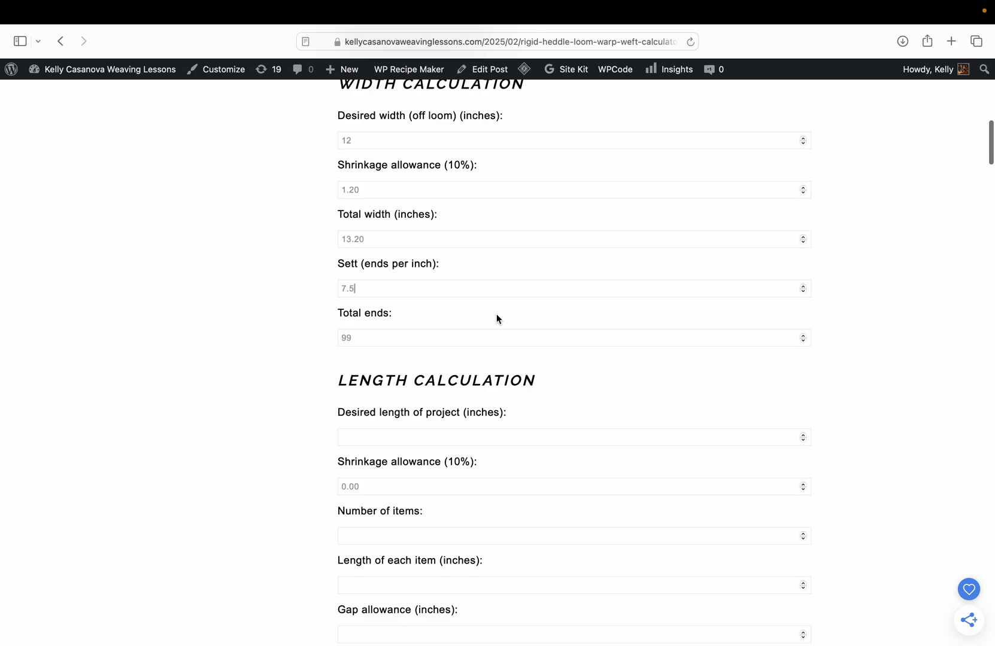
{"action": "scroll", "coordinate": [497, 319], "scroll_direction": "down", "scroll_amount": 1}
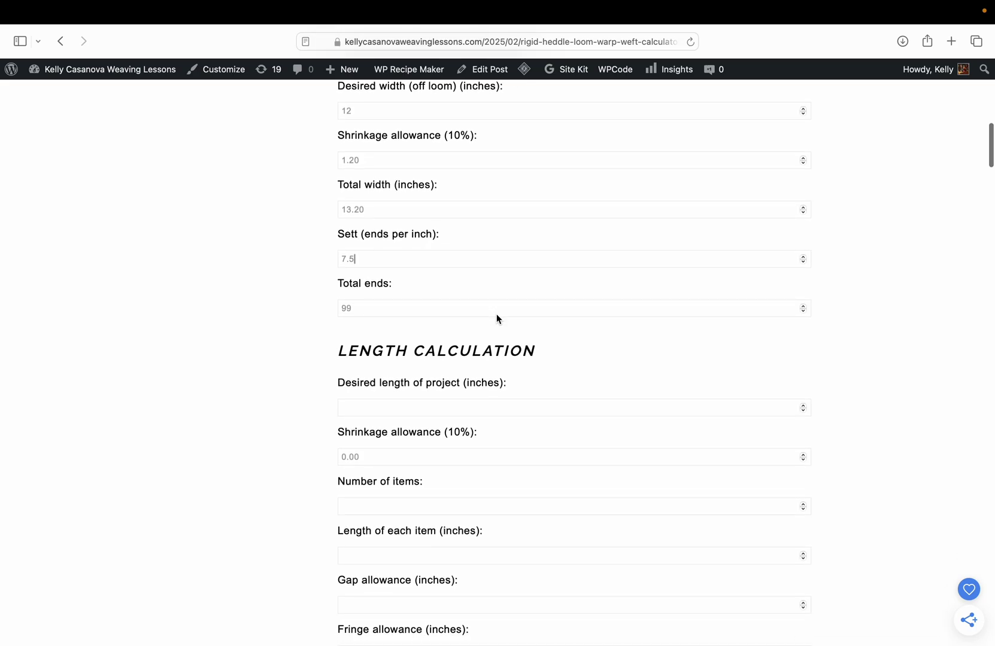
{"action": "scroll", "coordinate": [497, 226], "scroll_direction": "down", "scroll_amount": 1}
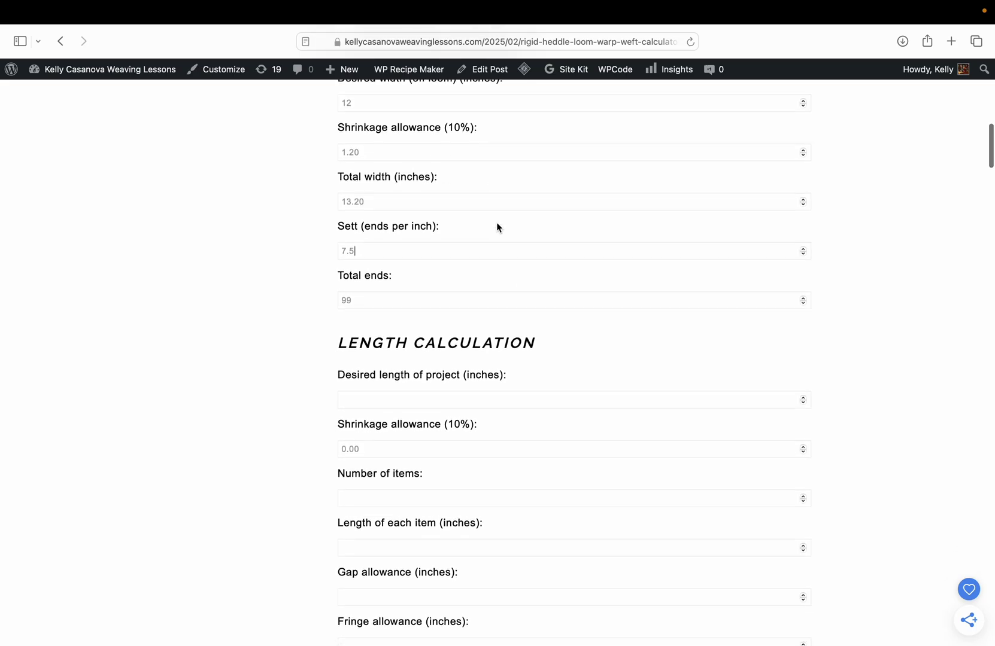
{"action": "scroll", "coordinate": [497, 225], "scroll_direction": "down", "scroll_amount": 6}
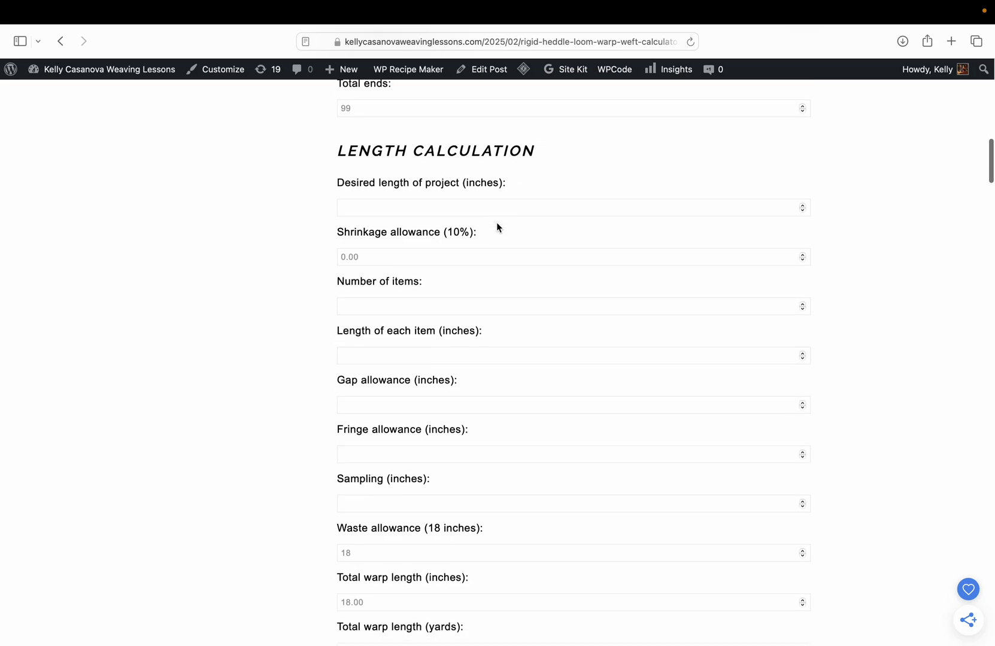
{"action": "left_click", "coordinate": [409, 208]}
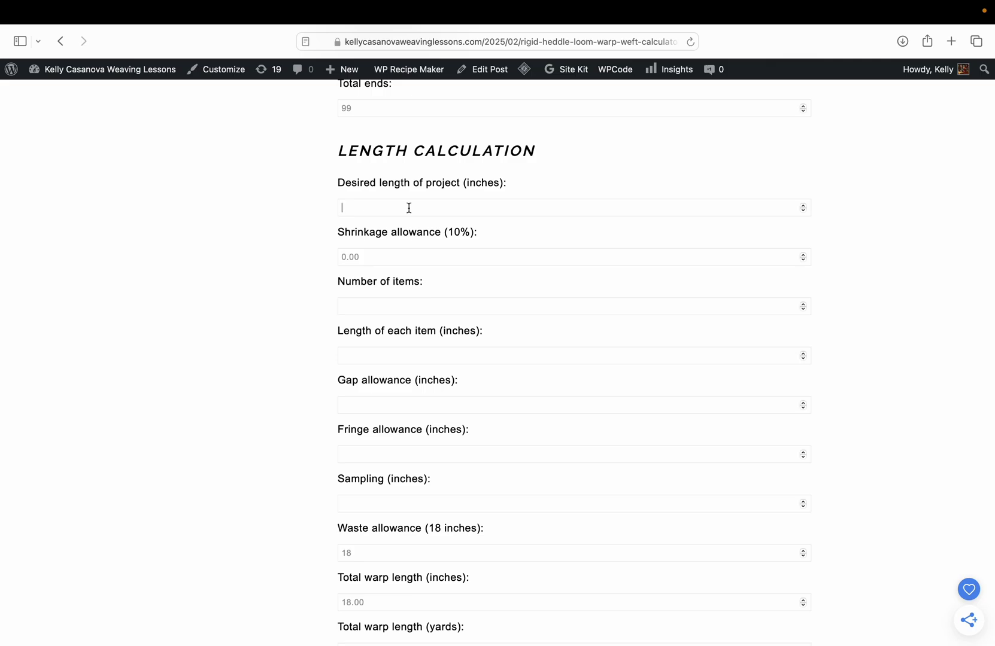
{"action": "type", "text": "65"}
Set the number of items to 1 and the length of each item to 65 inches.
{"action": "scroll", "coordinate": [363, 256], "scroll_direction": "down", "scroll_amount": 2}
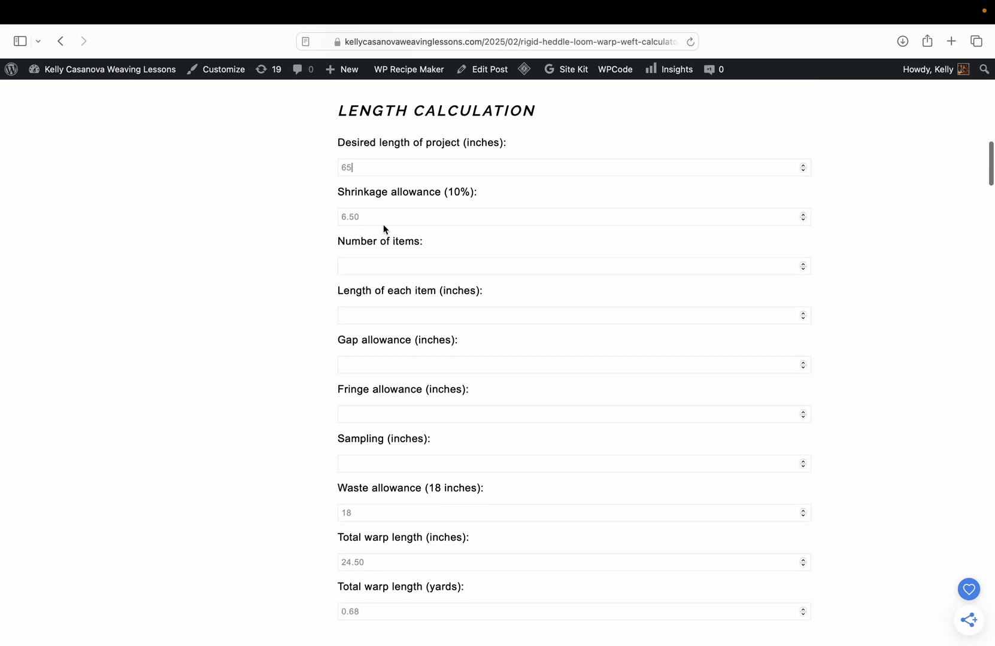
{"action": "scroll", "coordinate": [387, 254], "scroll_direction": "down", "scroll_amount": 1}
{"action": "left_click", "coordinate": [386, 262]}
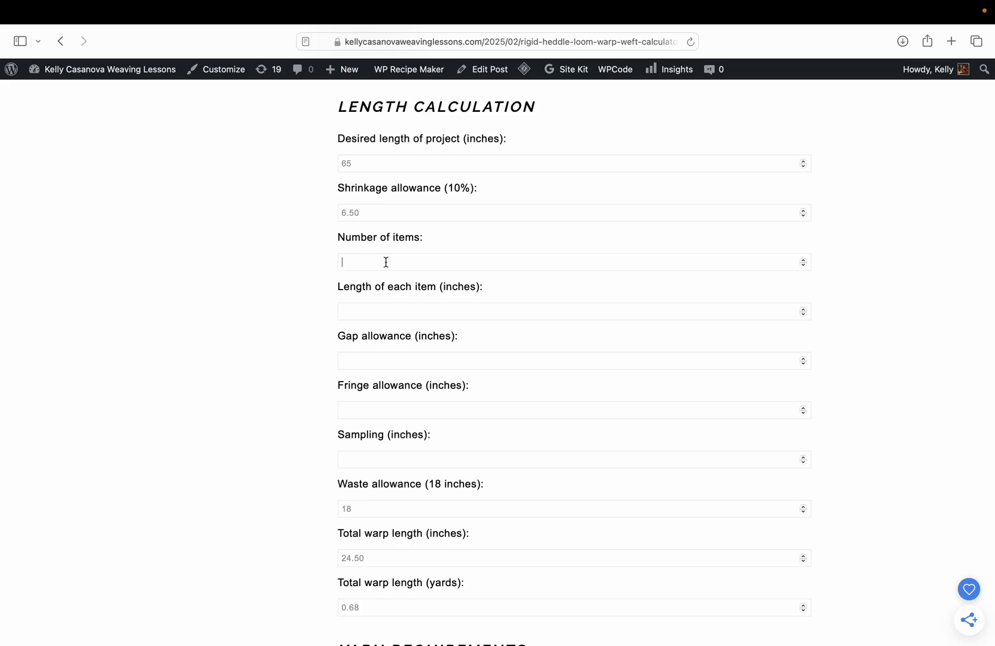
{"action": "type", "text": "1"}
{"action": "scroll", "coordinate": [373, 273], "scroll_direction": "down", "scroll_amount": 2}
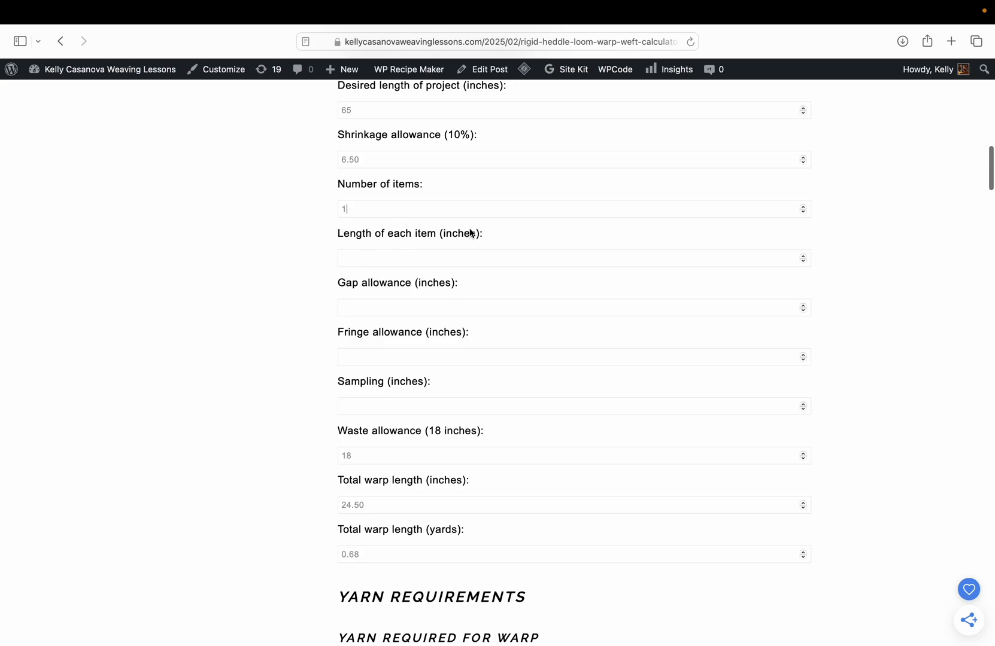
{"action": "scroll", "coordinate": [440, 240], "scroll_direction": "up", "scroll_amount": 1}
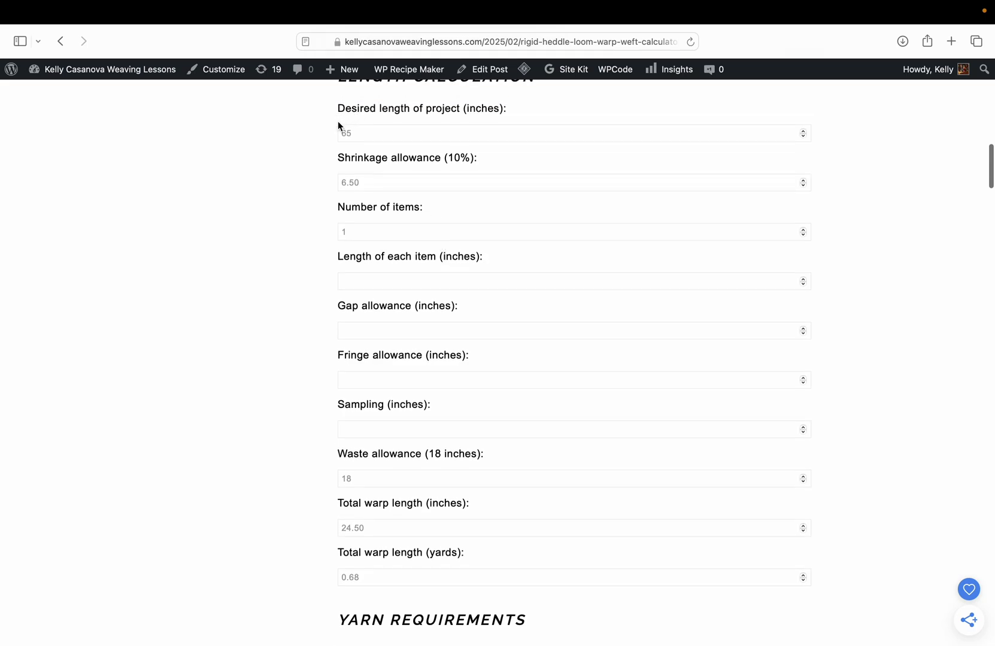
{"action": "left_click", "coordinate": [382, 277]}
{"action": "type", "text": "65"}
Set the gap allowance to 0 and the fringe allowance to 10 inches.
{"action": "scroll", "coordinate": [433, 286], "scroll_direction": "down", "scroll_amount": 2}
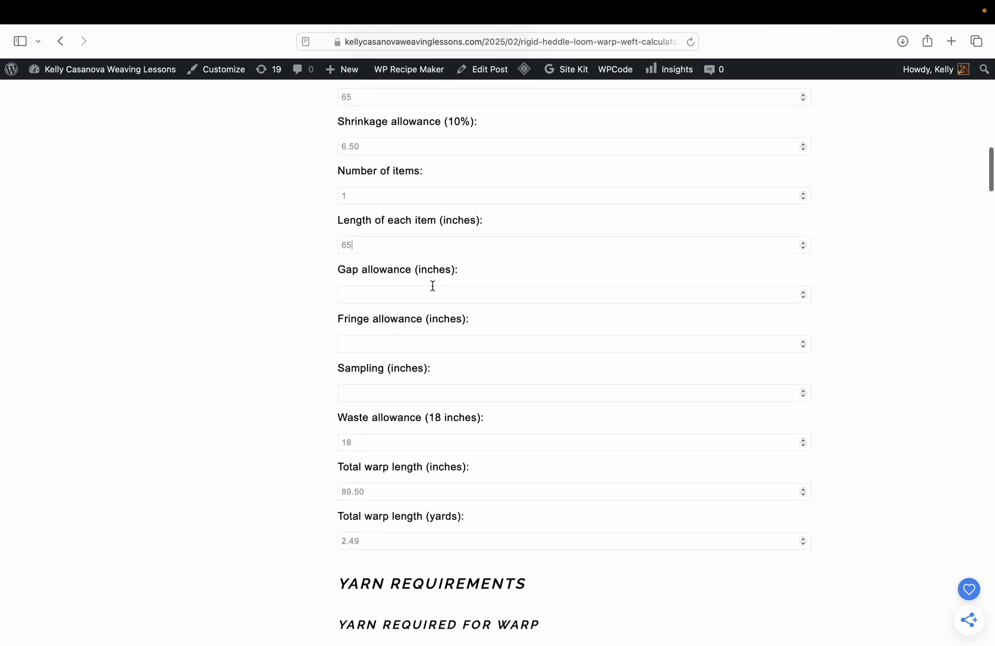
{"action": "left_click", "coordinate": [395, 294]}
{"action": "type", "text": "0"}
{"action": "scroll", "coordinate": [394, 321], "scroll_direction": "down", "scroll_amount": 1}
{"action": "left_click", "coordinate": [392, 316]}
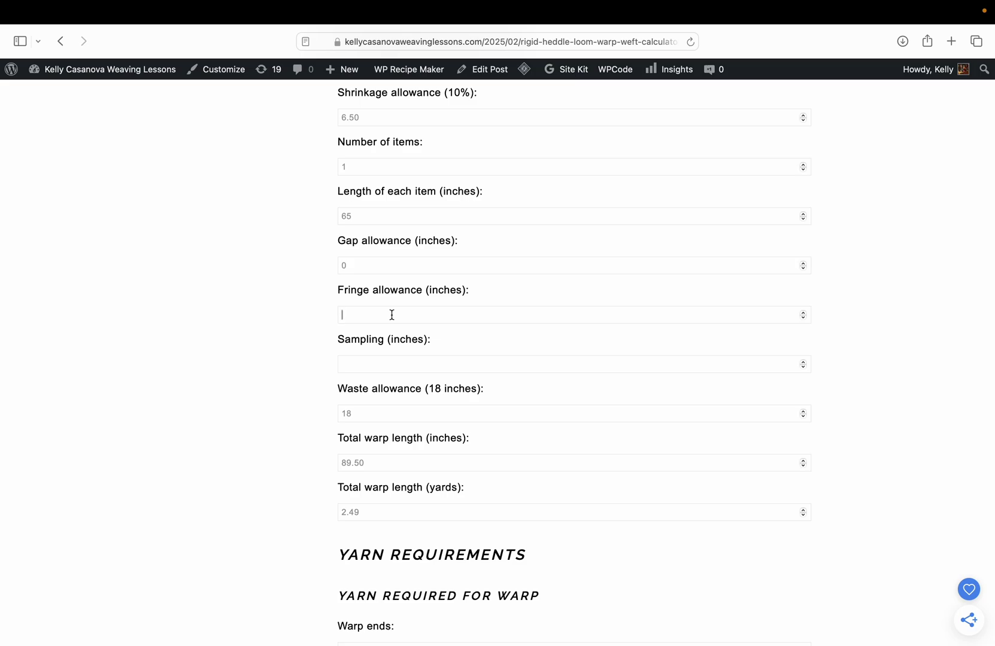
{"action": "type", "text": "10"}
Set the sampling length to 0 inches in the Length Calculation section.
{"action": "scroll", "coordinate": [485, 348], "scroll_direction": "down", "scroll_amount": 2}
{"action": "left_click", "coordinate": [409, 314]}
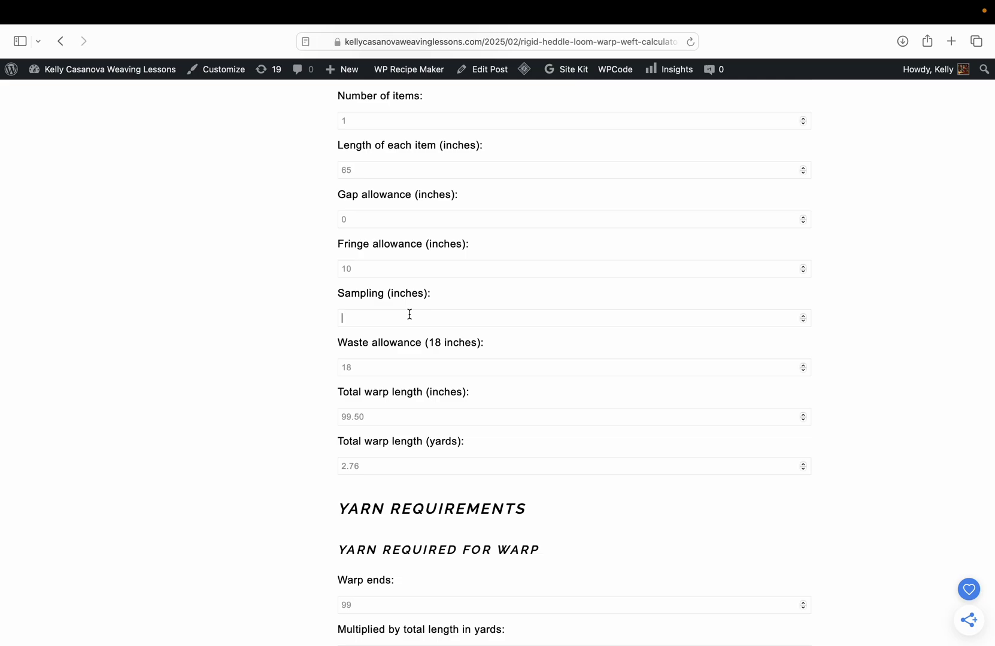
{"action": "type", "text": "0"}
Review the waste allowance, the total warp length and the total yarn required for the warp.
{"action": "scroll", "coordinate": [466, 347], "scroll_direction": "down", "scroll_amount": 2}
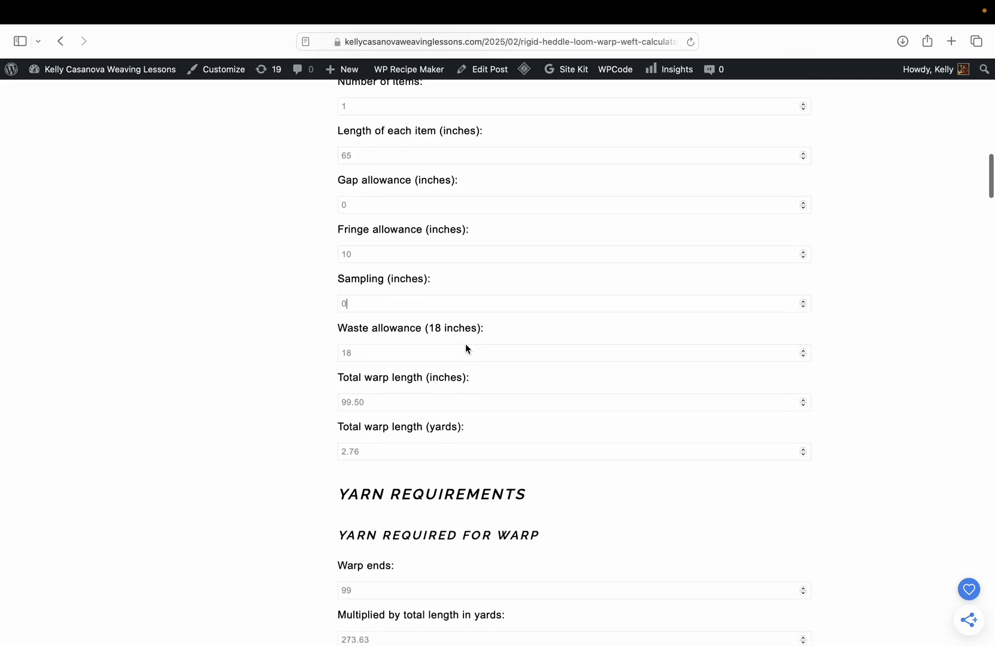
{"action": "scroll", "coordinate": [466, 347], "scroll_direction": "down", "scroll_amount": 1}
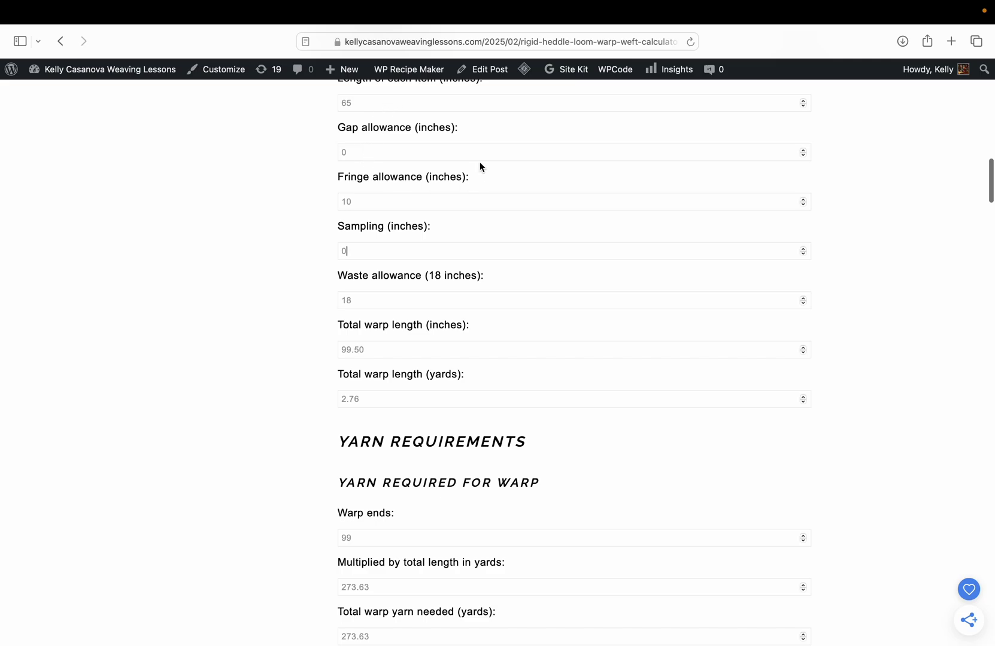
{"action": "scroll", "coordinate": [426, 273], "scroll_direction": "down", "scroll_amount": 2}
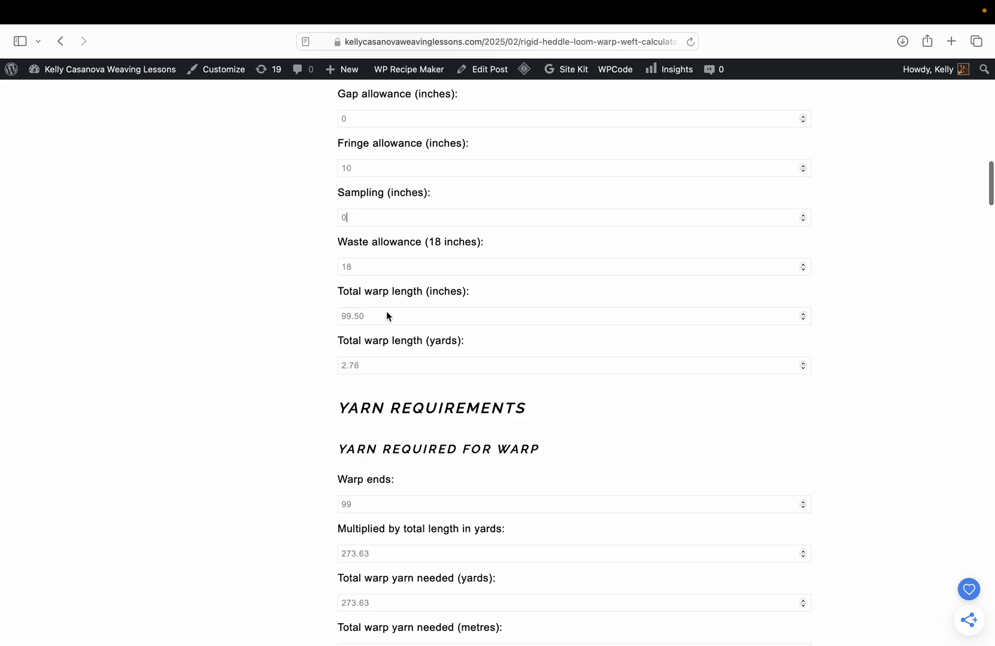
{"action": "scroll", "coordinate": [386, 311], "scroll_direction": "down", "scroll_amount": 2}
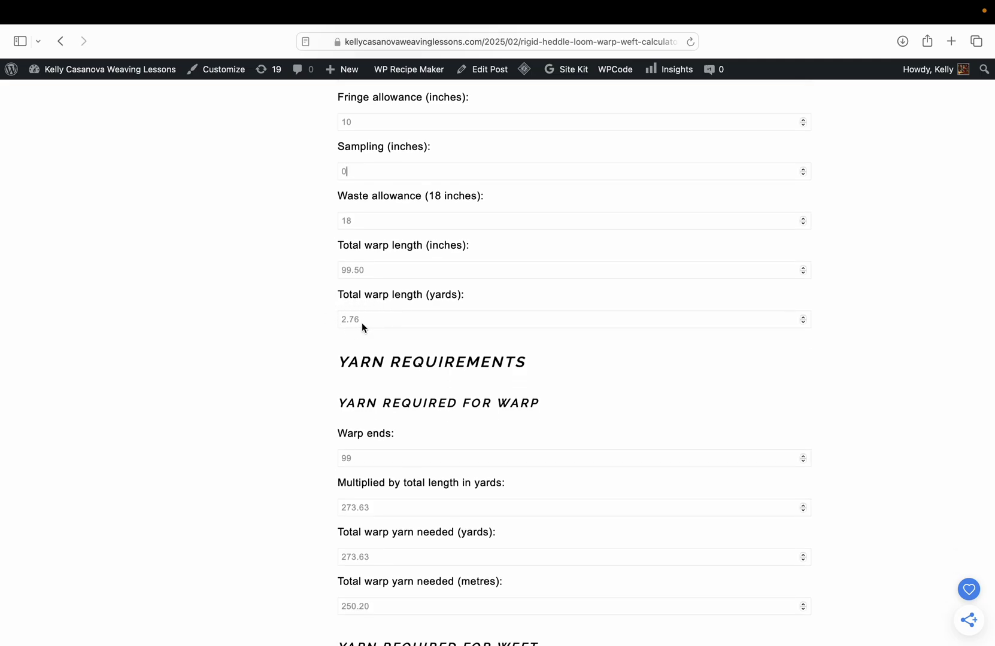
{"action": "scroll", "coordinate": [362, 323], "scroll_direction": "down", "scroll_amount": 2}
{"action": "scroll", "coordinate": [361, 327], "scroll_direction": "down", "scroll_amount": 2}
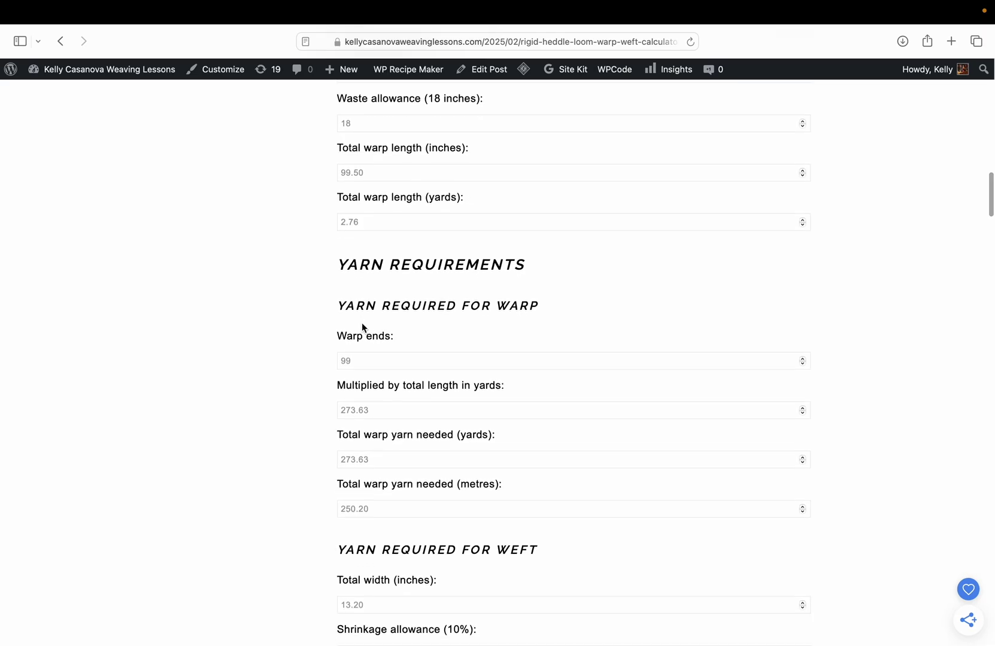
{"action": "scroll", "coordinate": [361, 327], "scroll_direction": "up", "scroll_amount": 1}
{"action": "scroll", "coordinate": [362, 326], "scroll_direction": "up", "scroll_amount": 1}
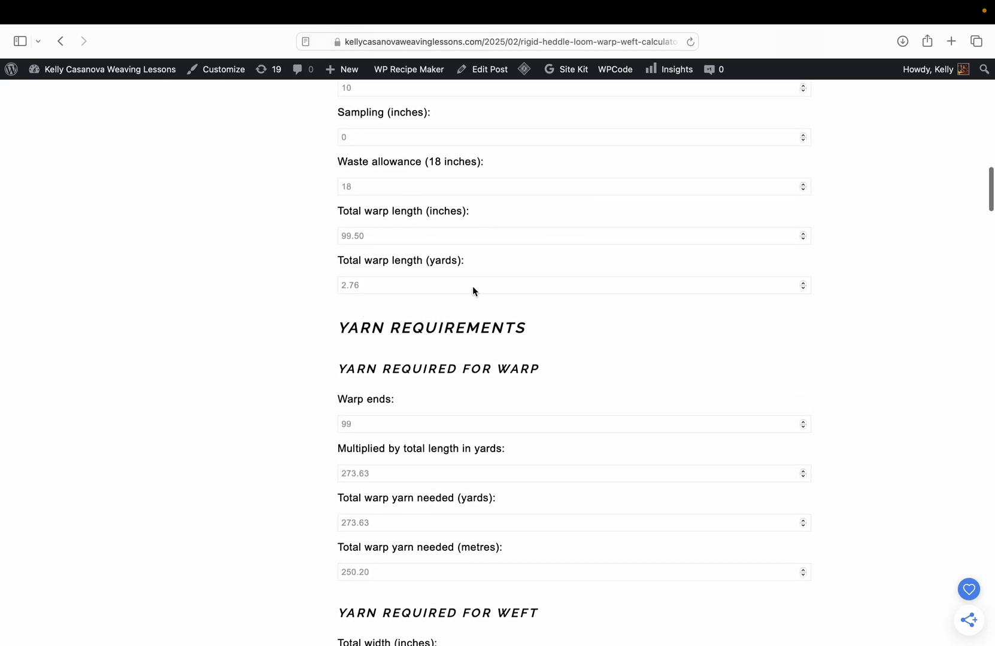
{"action": "scroll", "coordinate": [472, 286], "scroll_direction": "down", "scroll_amount": 1}
{"action": "scroll", "coordinate": [473, 287], "scroll_direction": "down", "scroll_amount": 2}
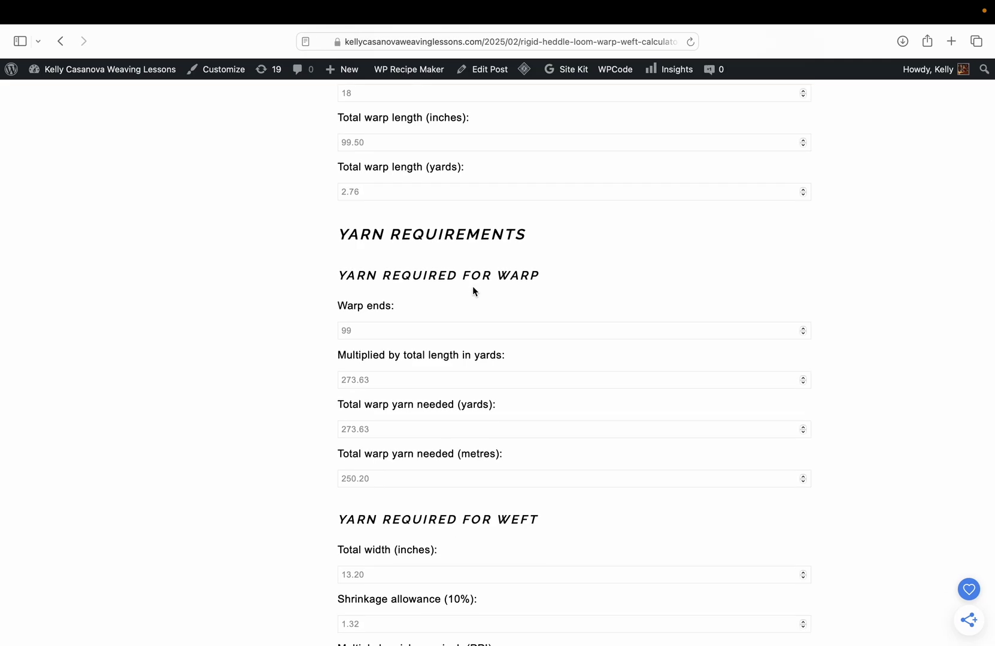
{"action": "scroll", "coordinate": [473, 288], "scroll_direction": "down", "scroll_amount": 4}
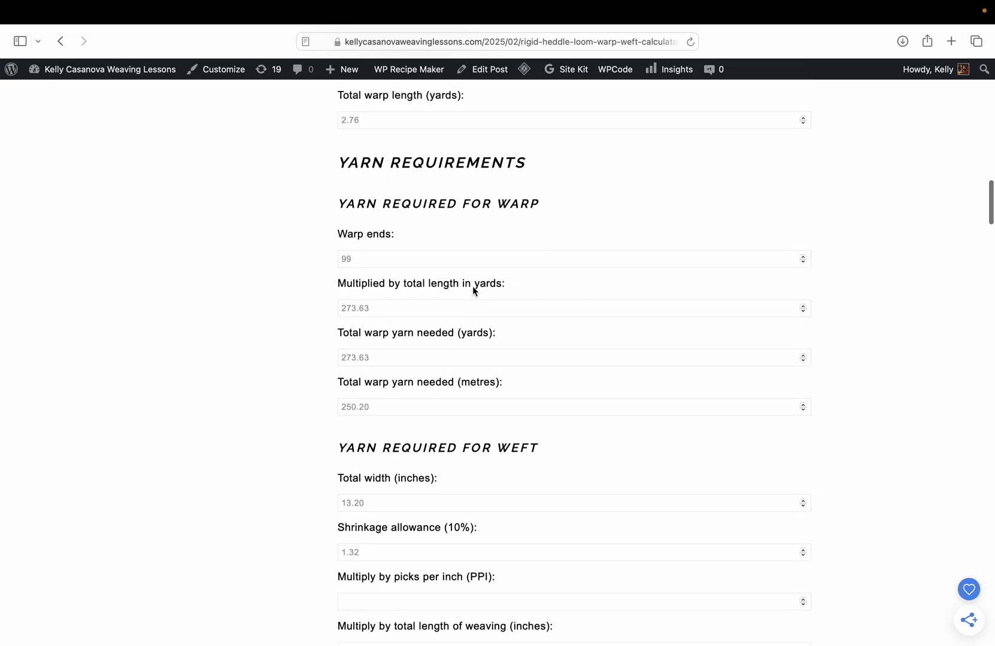
{"action": "scroll", "coordinate": [472, 292], "scroll_direction": "down", "scroll_amount": 1}
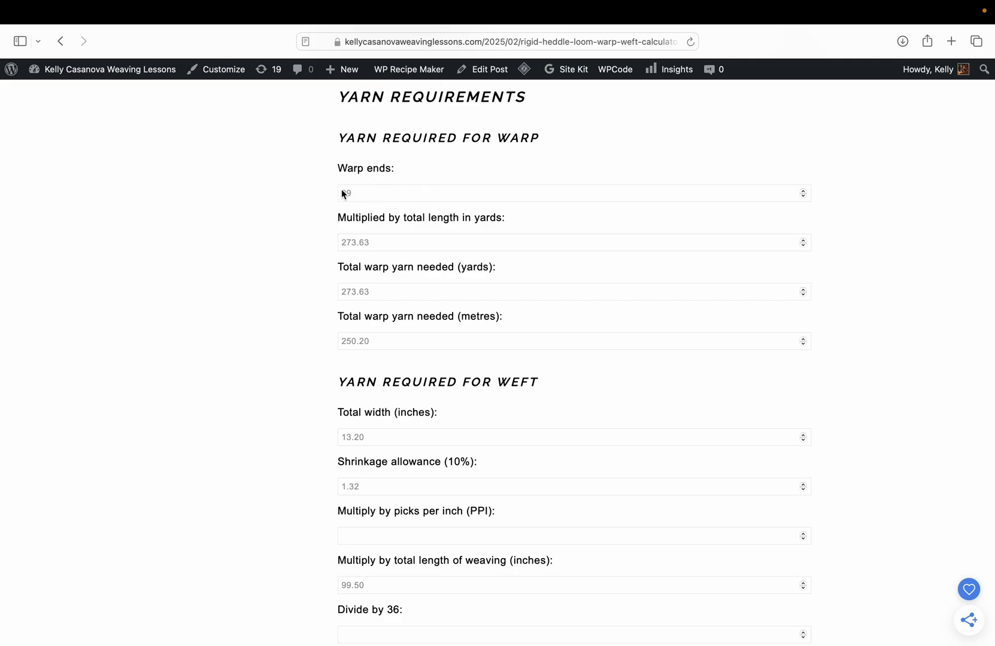
{"action": "scroll", "coordinate": [318, 231], "scroll_direction": "down", "scroll_amount": 1}
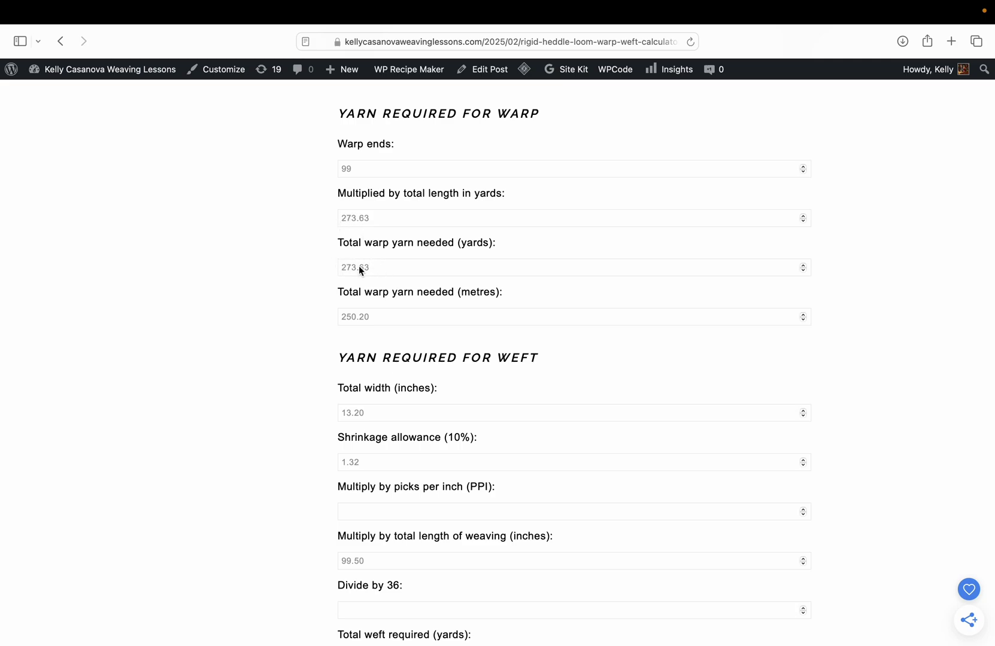
{"action": "scroll", "coordinate": [377, 270], "scroll_direction": "down", "scroll_amount": 1}
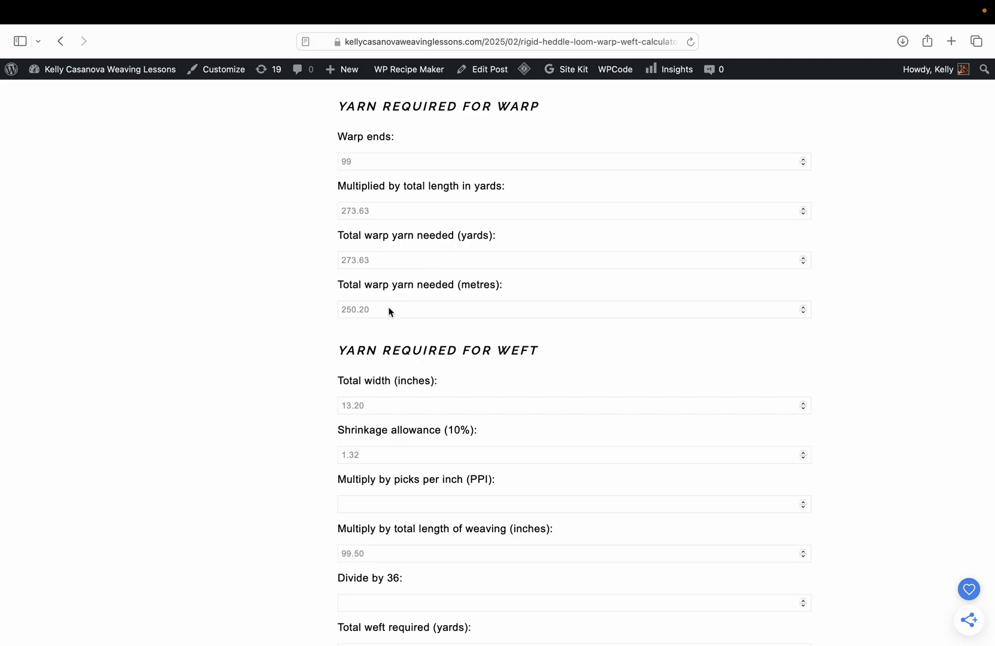
Set the picks per inch (PPI) to 7.5 in the Yarn Required for Weft section and dismiss the subscription overlay.
{"action": "scroll", "coordinate": [389, 311], "scroll_direction": "down", "scroll_amount": 3}
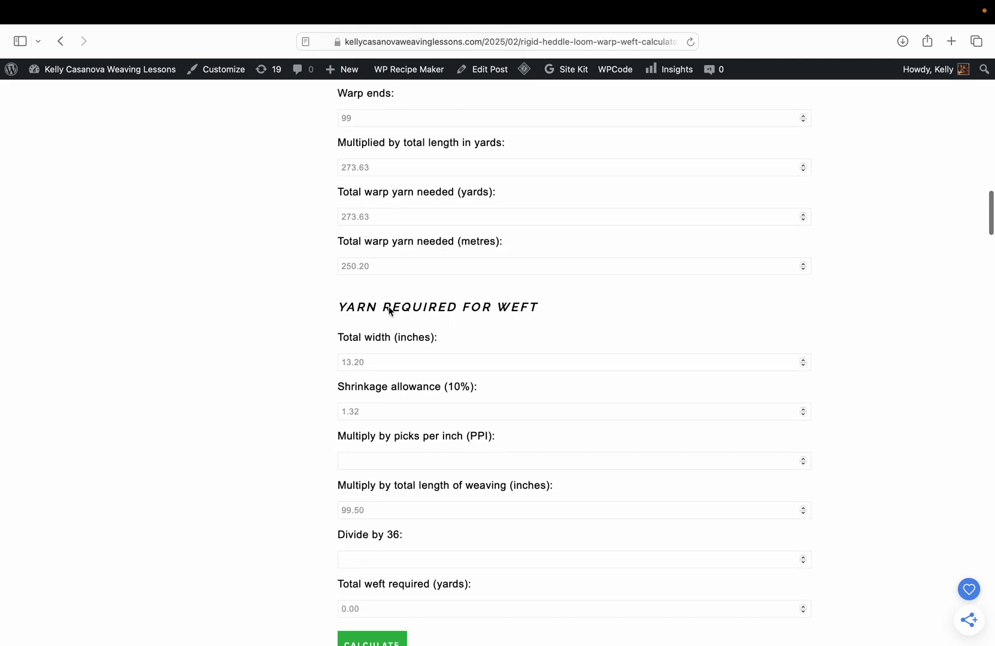
{"action": "scroll", "coordinate": [389, 311], "scroll_direction": "down", "scroll_amount": 5}
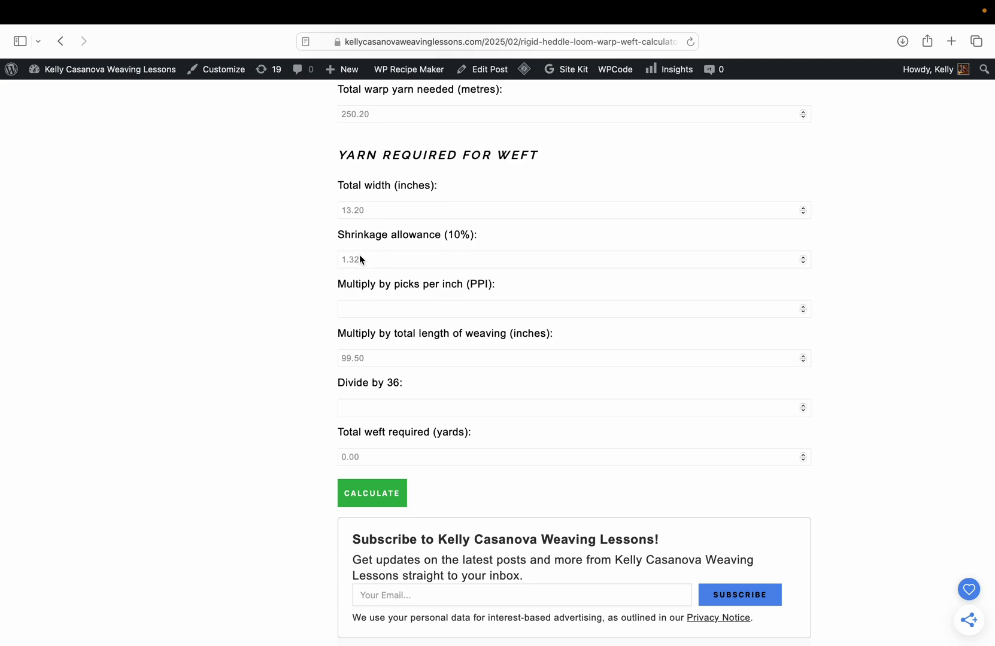
{"action": "left_click", "coordinate": [367, 310]}
{"action": "type", "text": "7.5"}
{"action": "scroll", "coordinate": [401, 366], "scroll_direction": "down", "scroll_amount": 2}
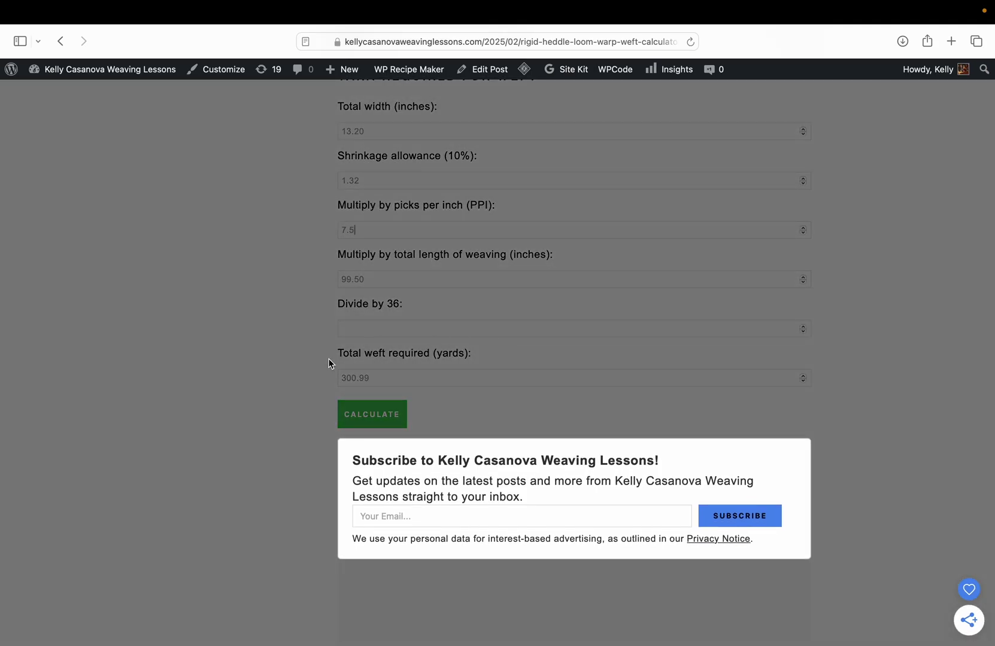
{"action": "left_click", "coordinate": [351, 407]}
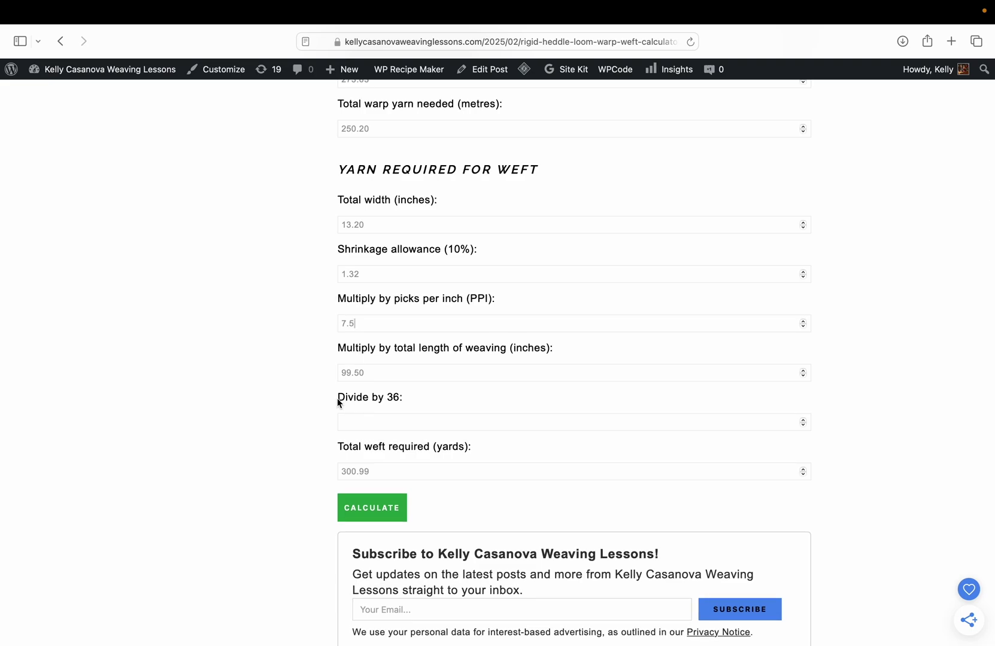